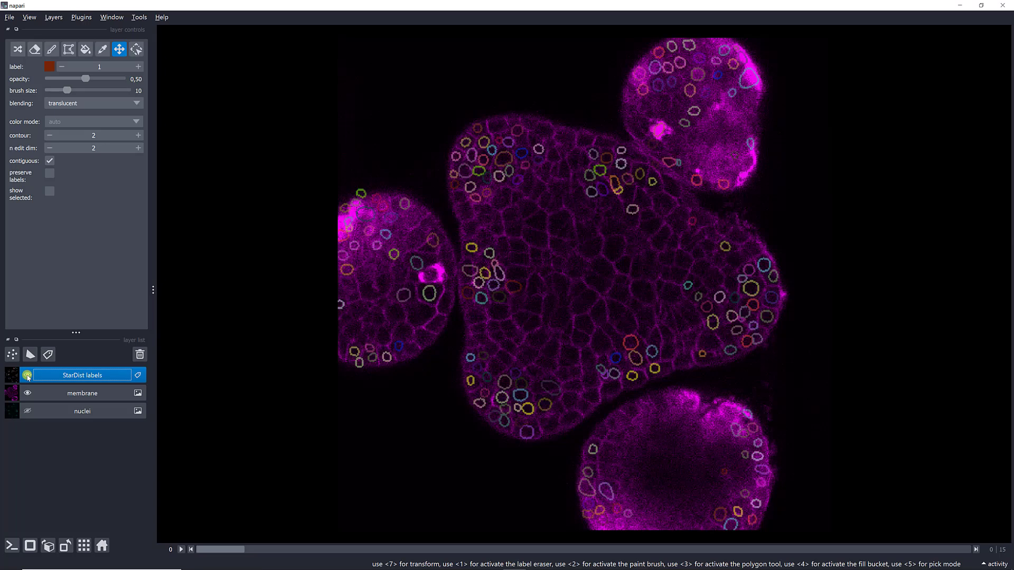
Hide the StarDist labels layer and select the membrane layer.
left_click(27, 376)
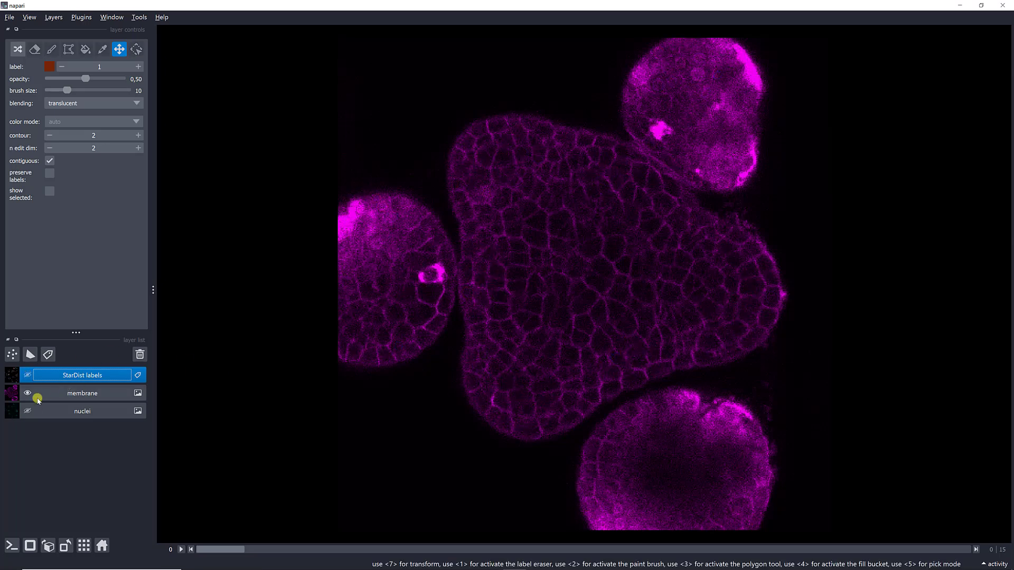
left_click(28, 411)
left_click(28, 411)
left_click(93, 393)
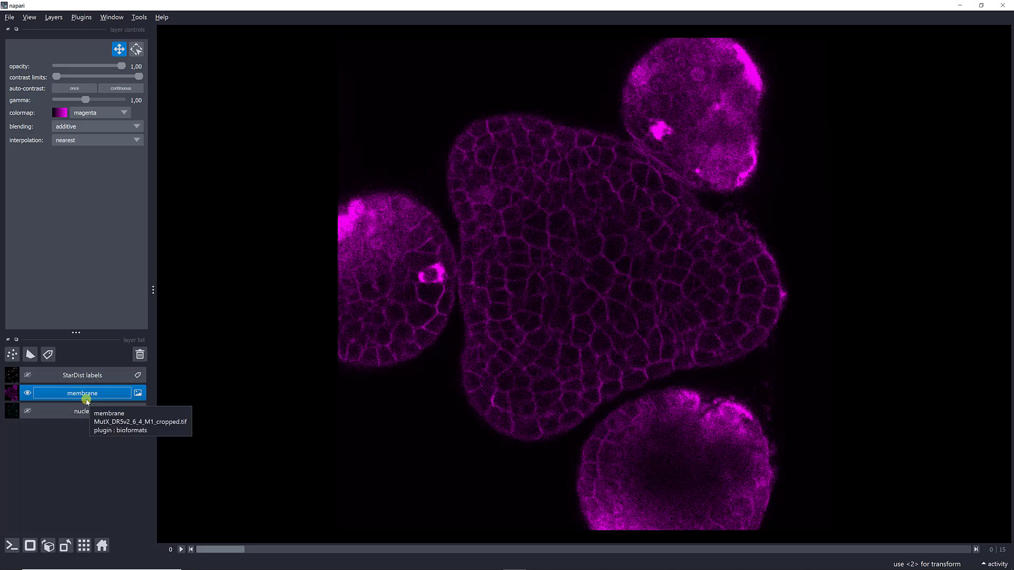
Open the cellpose plugin and set its image layer to membrane and its model type to cyto2.
left_click(82, 17)
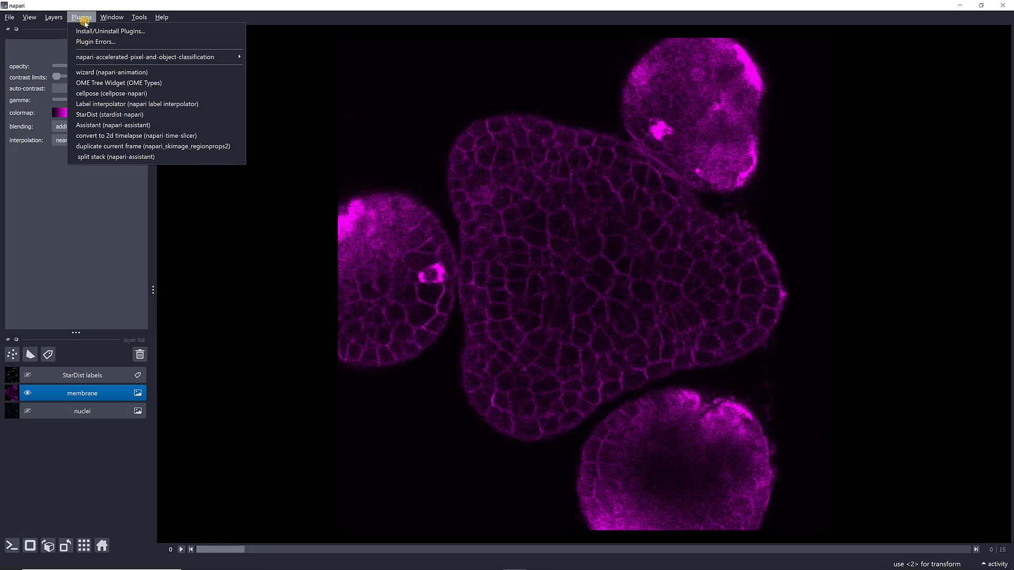
left_click(127, 94)
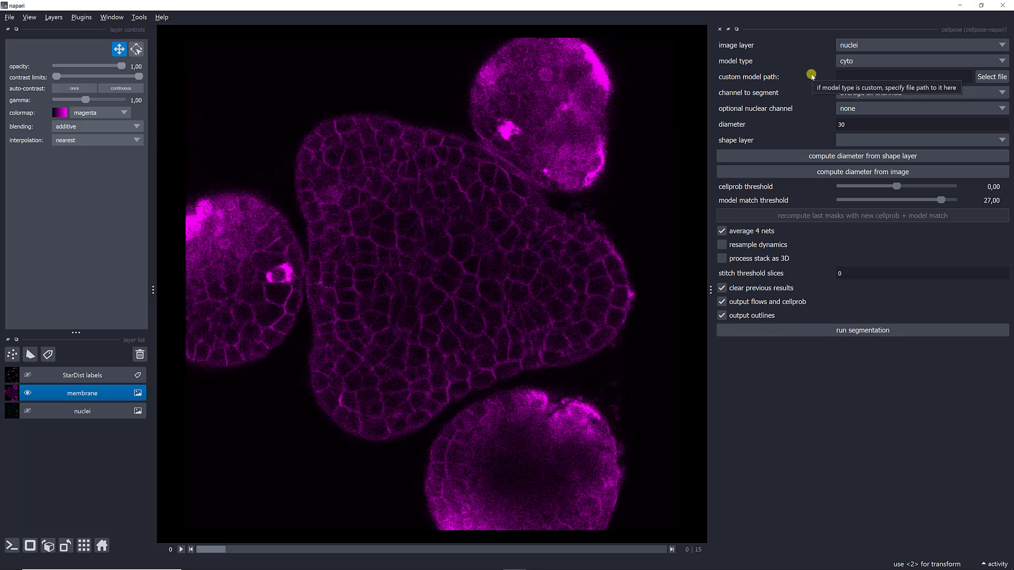
left_click(849, 48)
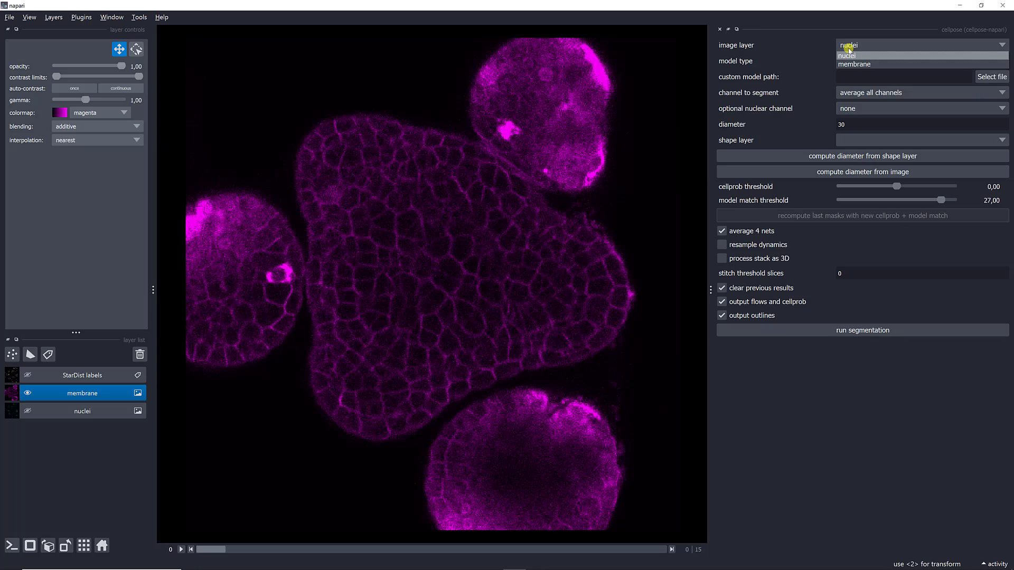
left_click(853, 64)
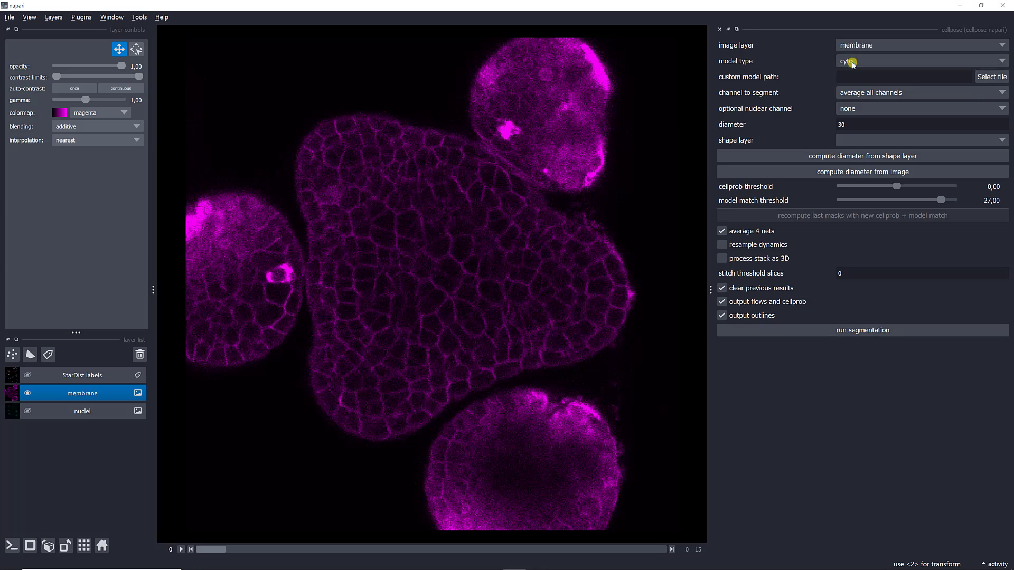
left_click(846, 62)
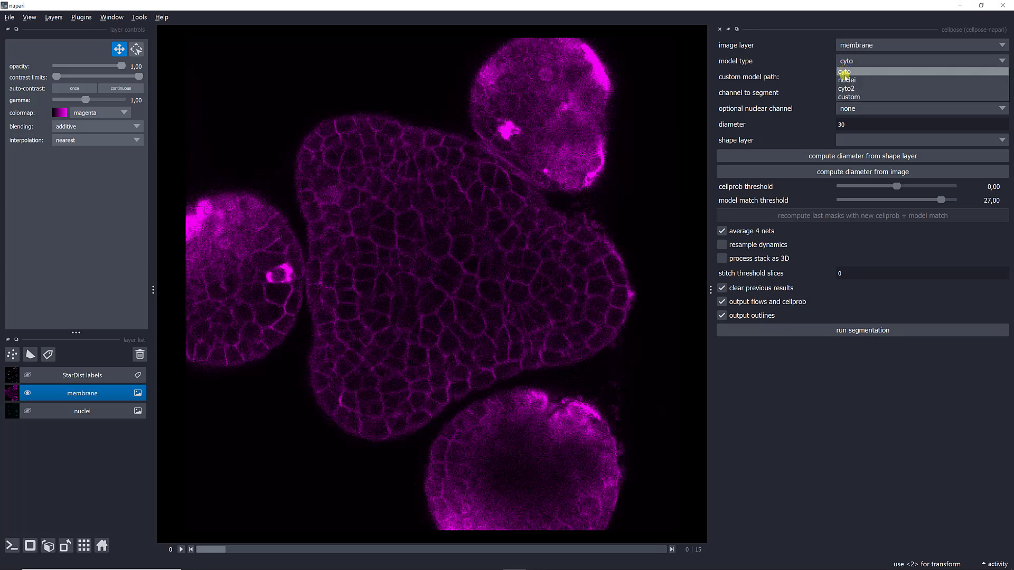
left_click(844, 87)
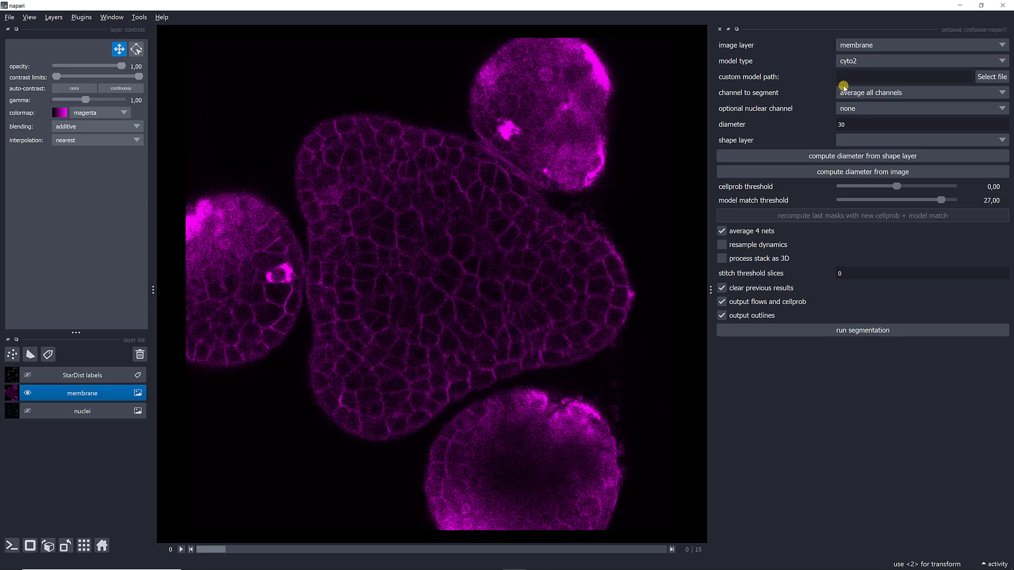
Examine the available options for the channel to segment and the optional nuclear channel, keeping average all channels and none.
mouse_move(807, 108)
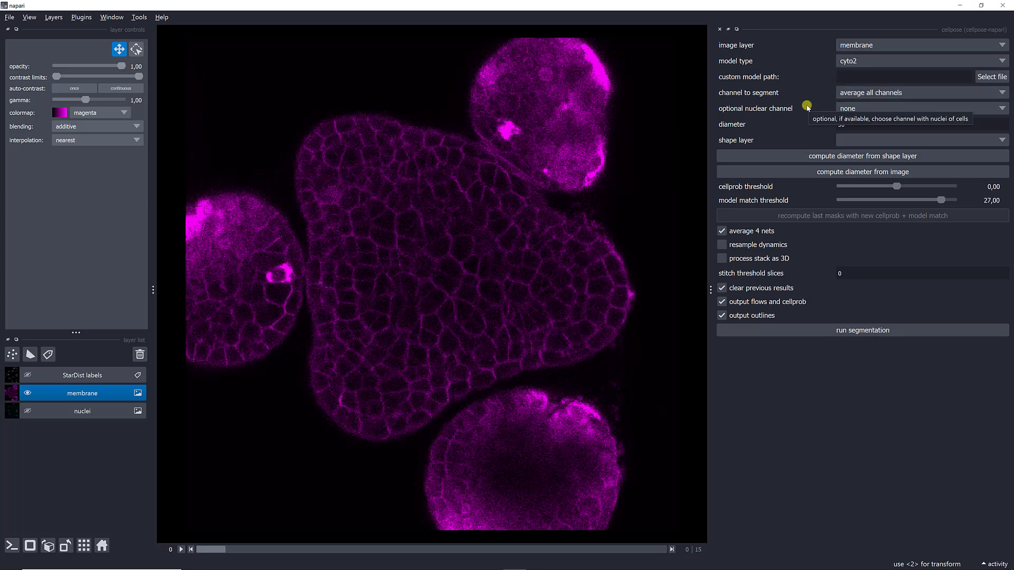
left_click(846, 93)
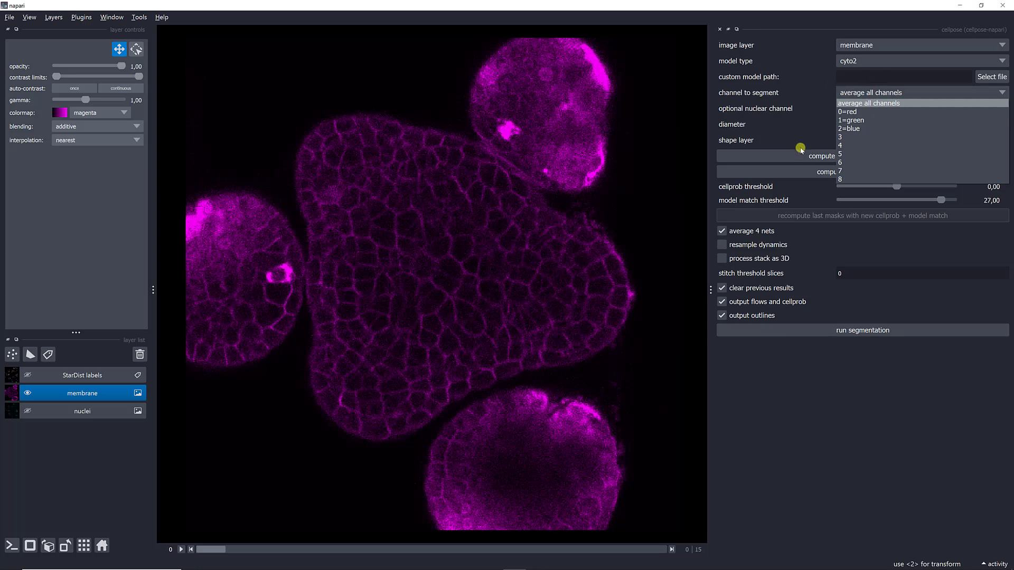
left_click(869, 97)
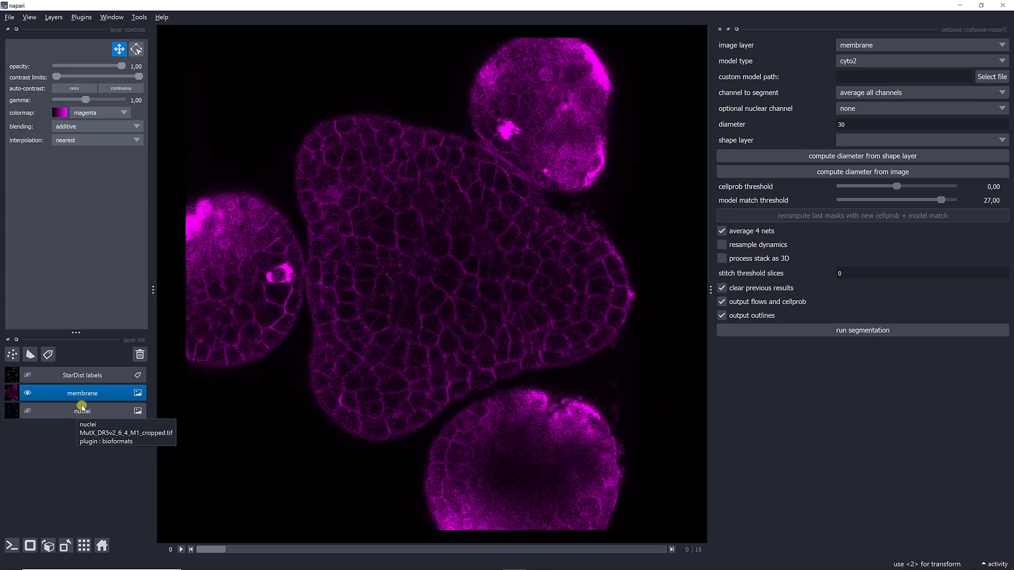
left_click(845, 110)
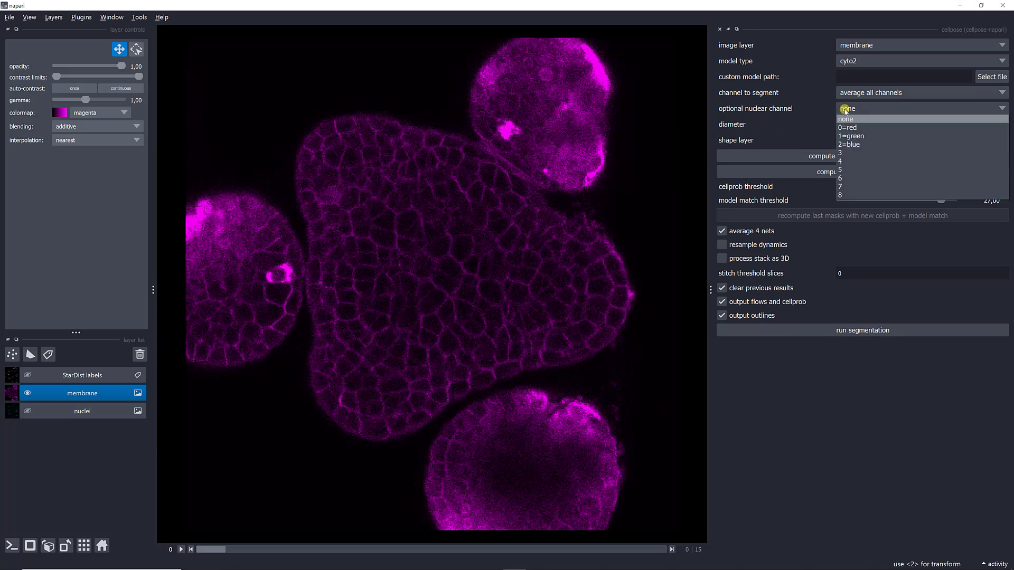
left_click(806, 110)
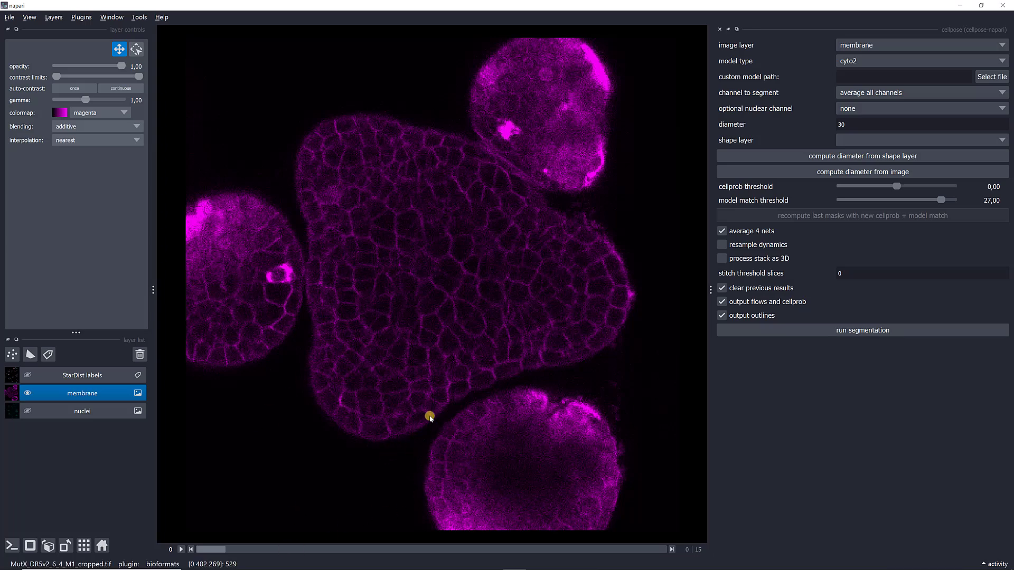
left_click(864, 93)
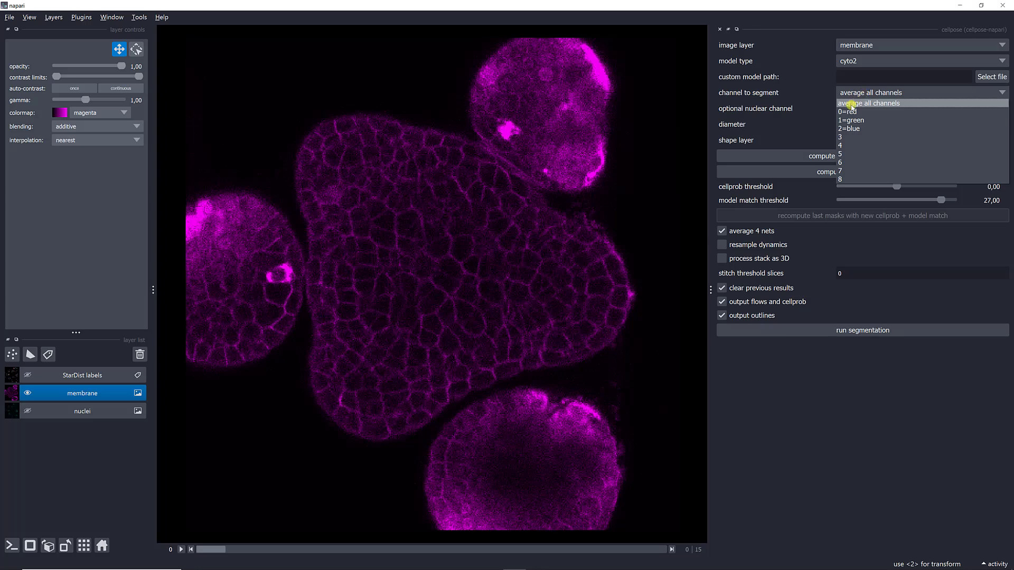
left_click(799, 119)
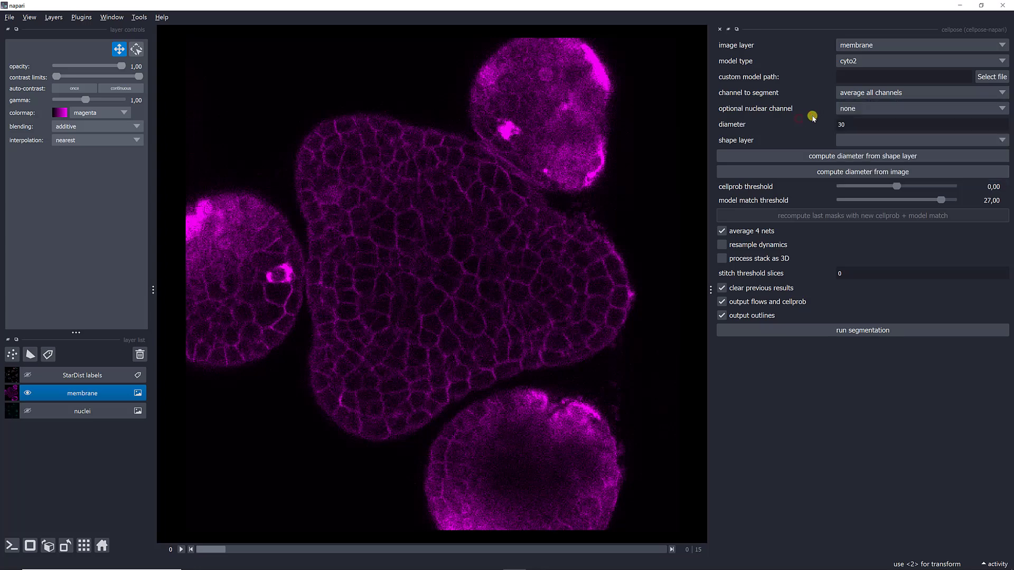
left_click(847, 108)
left_click(800, 114)
Compute the cell diameter from the image, and set the cellprob threshold to -8.00 and the model match threshold to about 5.09.
left_click(846, 171)
left_click_drag(898, 185, 832, 184)
left_click_drag(943, 201, 861, 205)
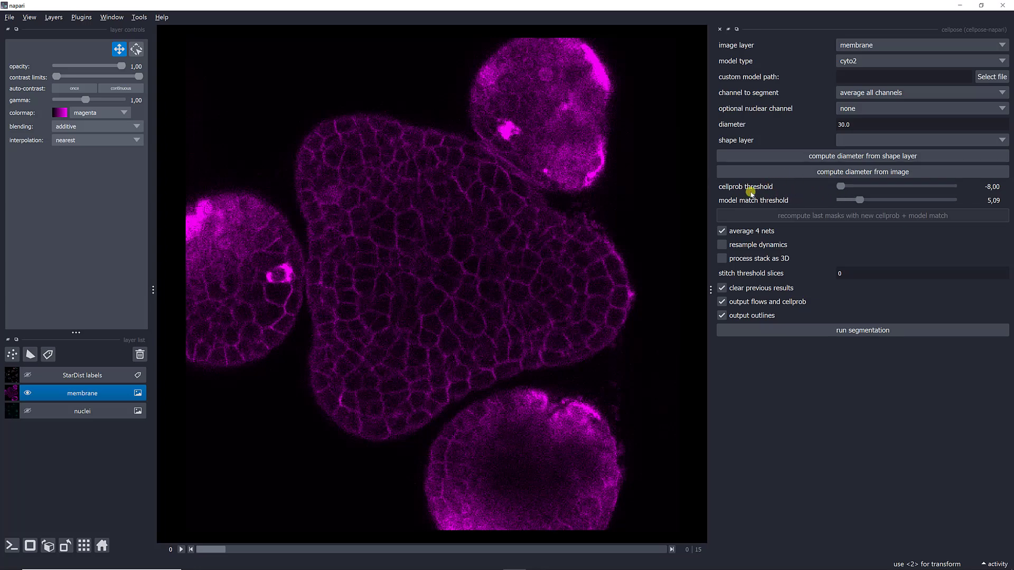
Disable averaging of 4 nets, enable processing the stack as 3D, and try to run the segmentation.
mouse_move(761, 201)
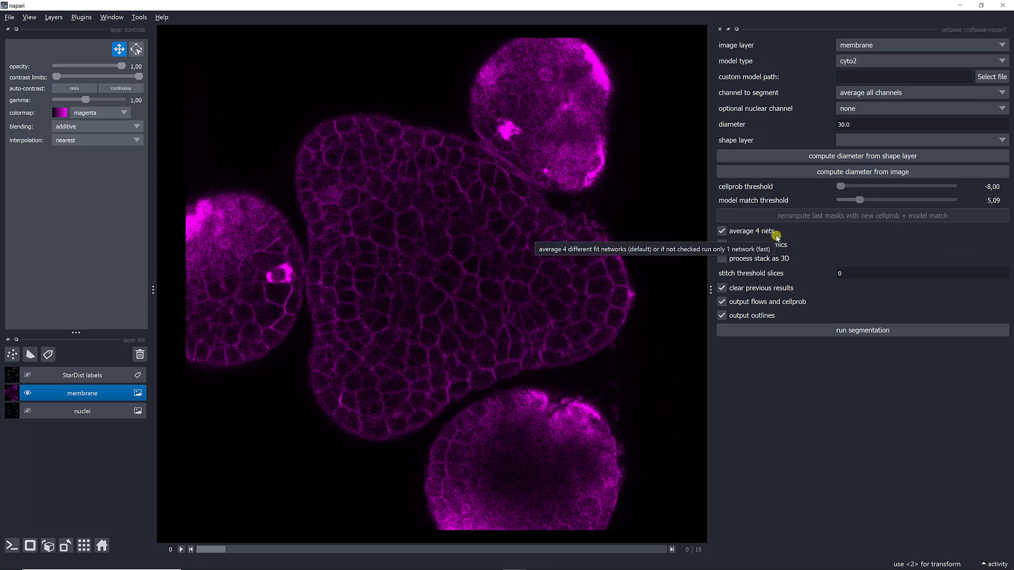
left_click(722, 231)
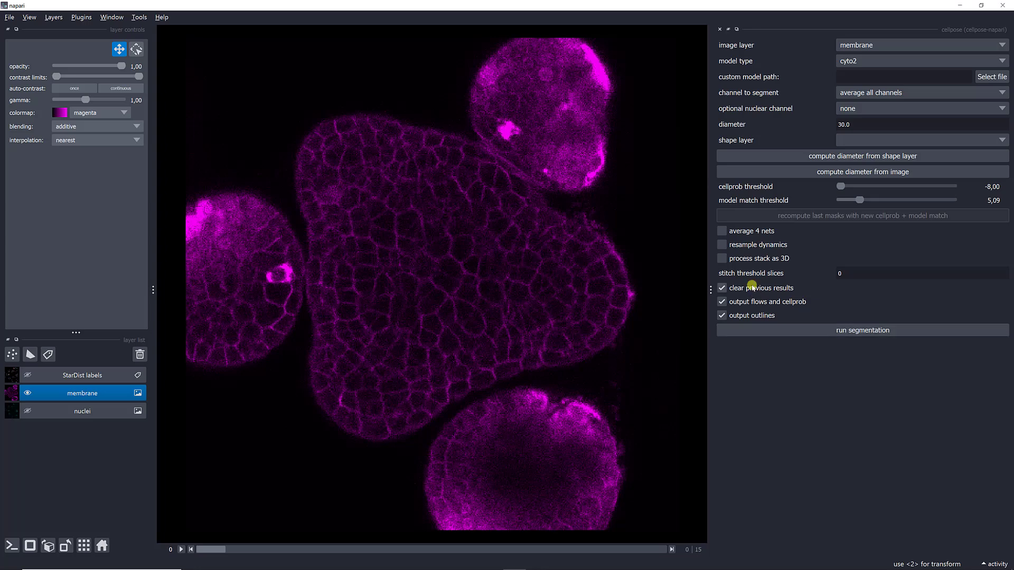
left_click(723, 258)
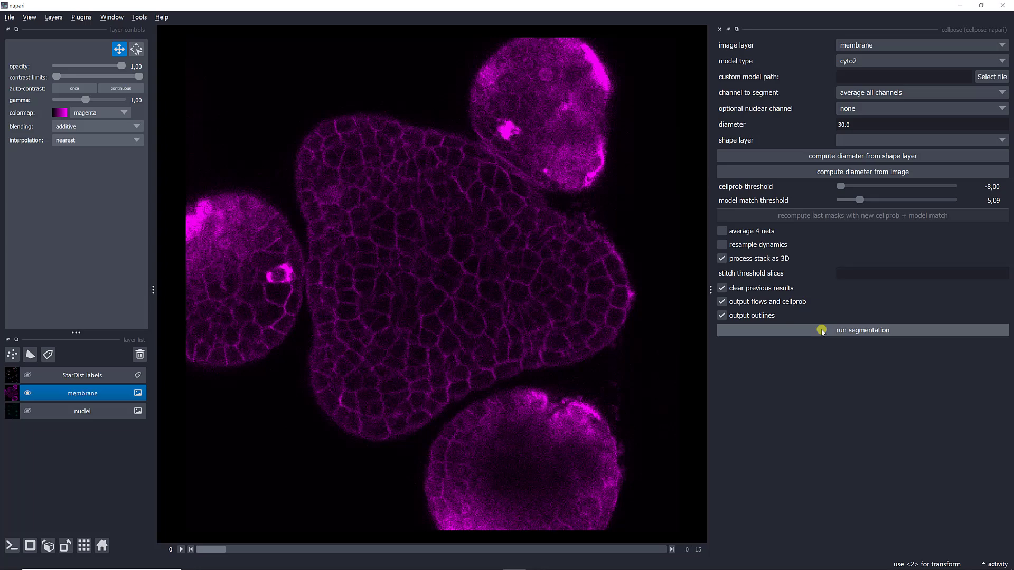
left_click(822, 331)
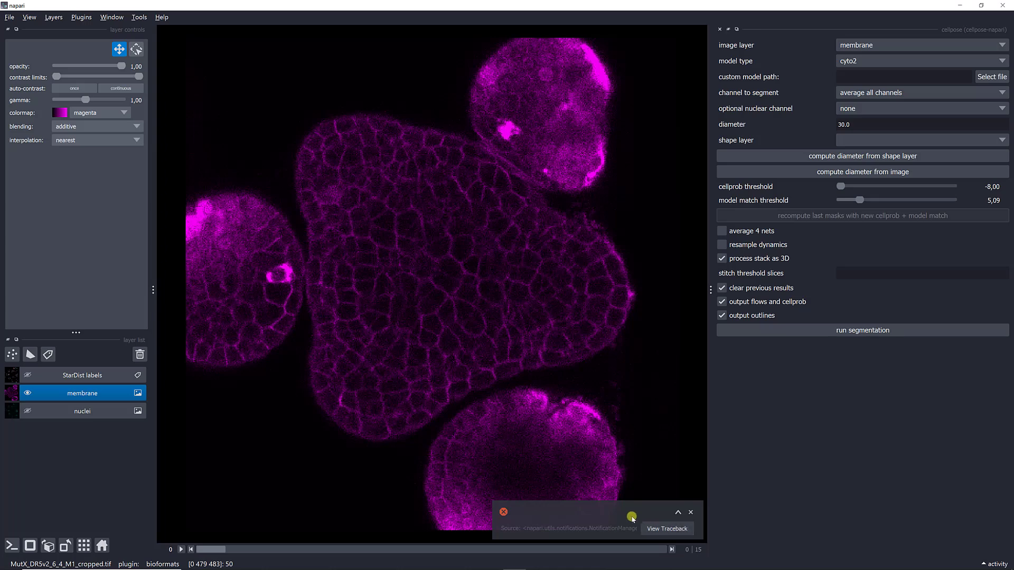
left_click(689, 512)
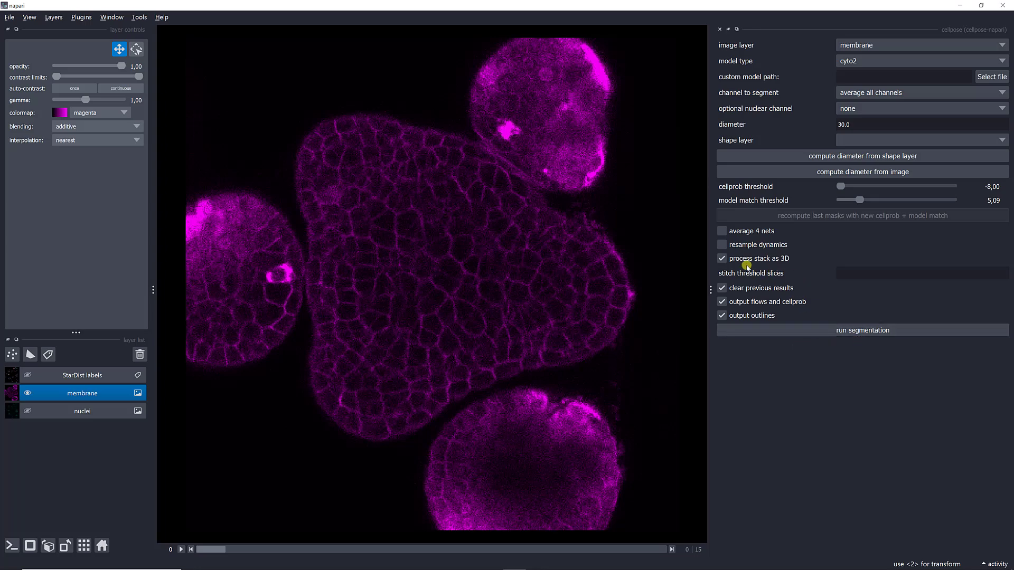
Run the 3D segmentation with stitch threshold 0 and without flow, cellprob and outline outputs, then inspect the masks up to slice 4.
mouse_move(768, 270)
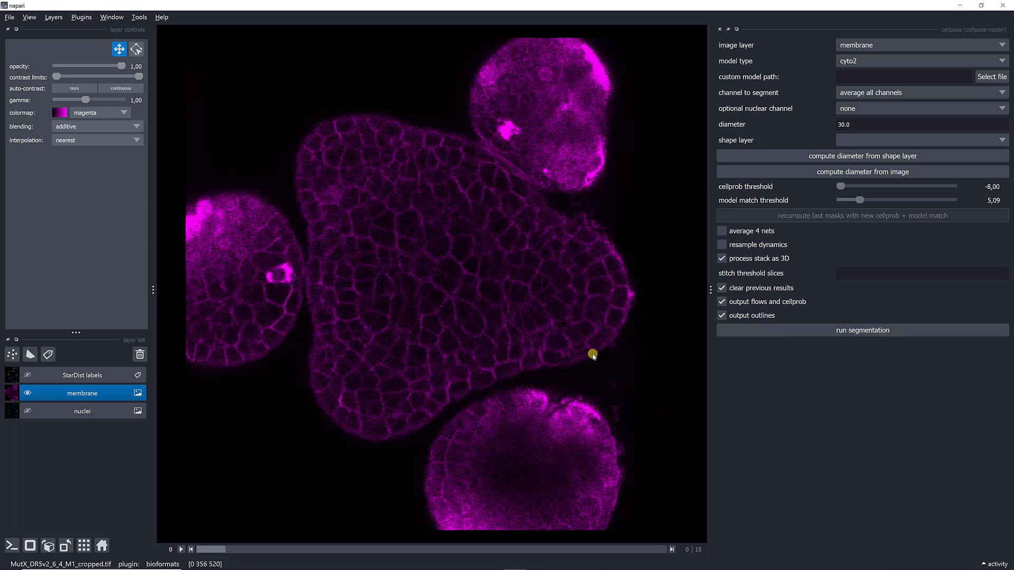
left_click(861, 274)
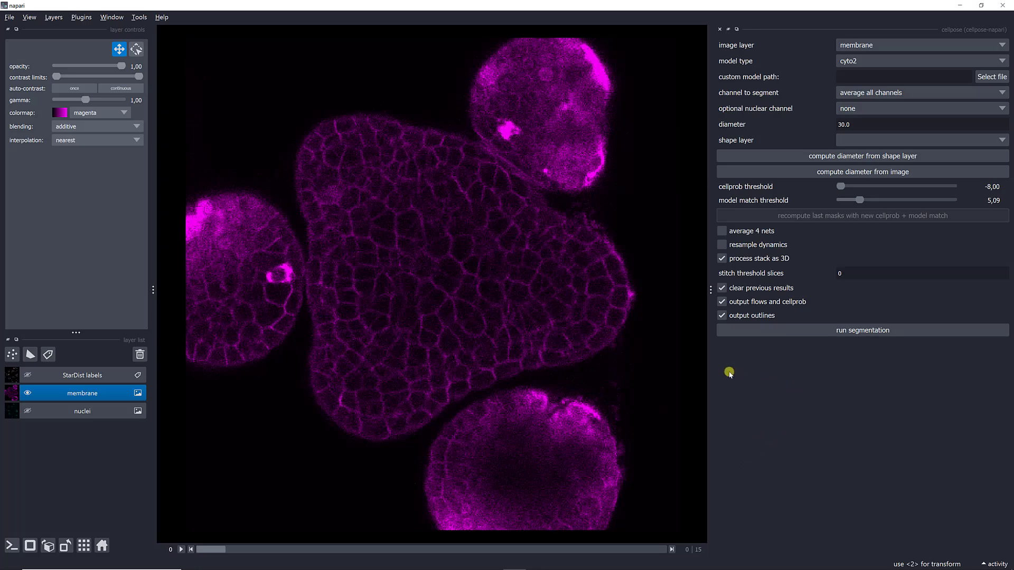
left_click(723, 301)
left_click(722, 316)
left_click(824, 334)
left_click(820, 333)
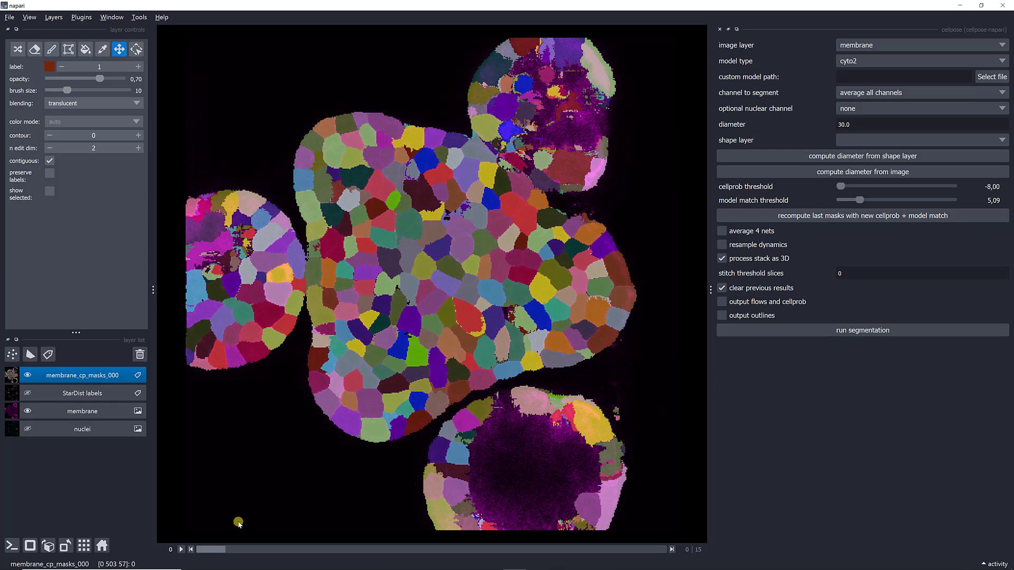
left_click_drag(223, 550, 329, 547)
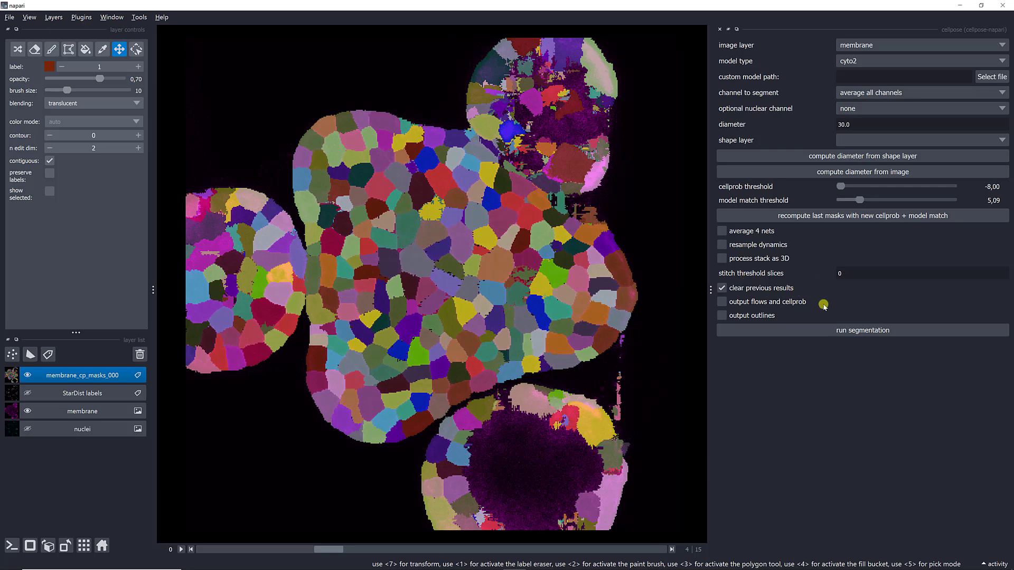
Run the segmentation slice by slice with stitch threshold 0 and check its progress in the Anaconda Prompt window.
left_click(811, 331)
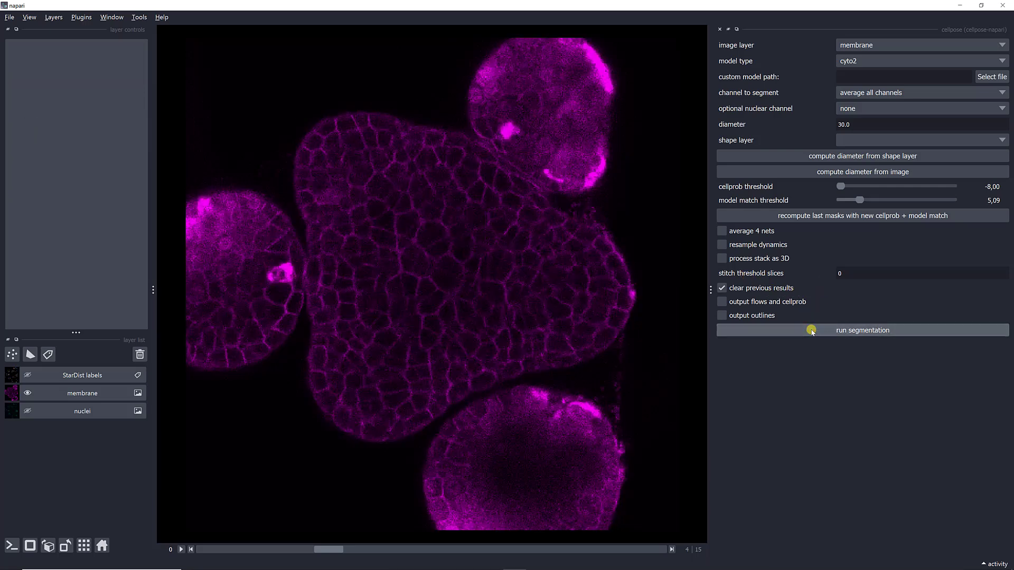
key("alt+Tab")
key("alt+Tab")
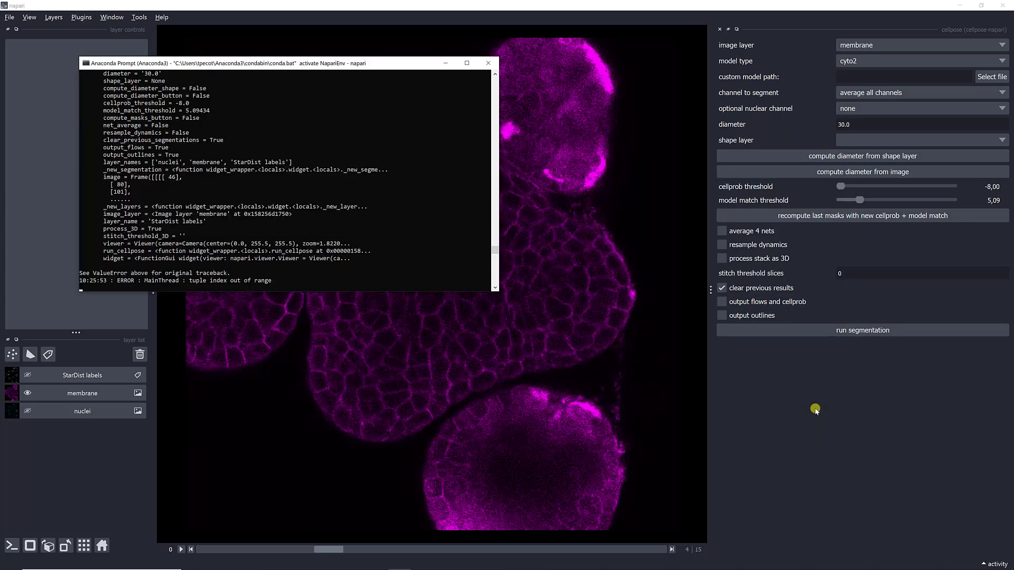
left_click(759, 422)
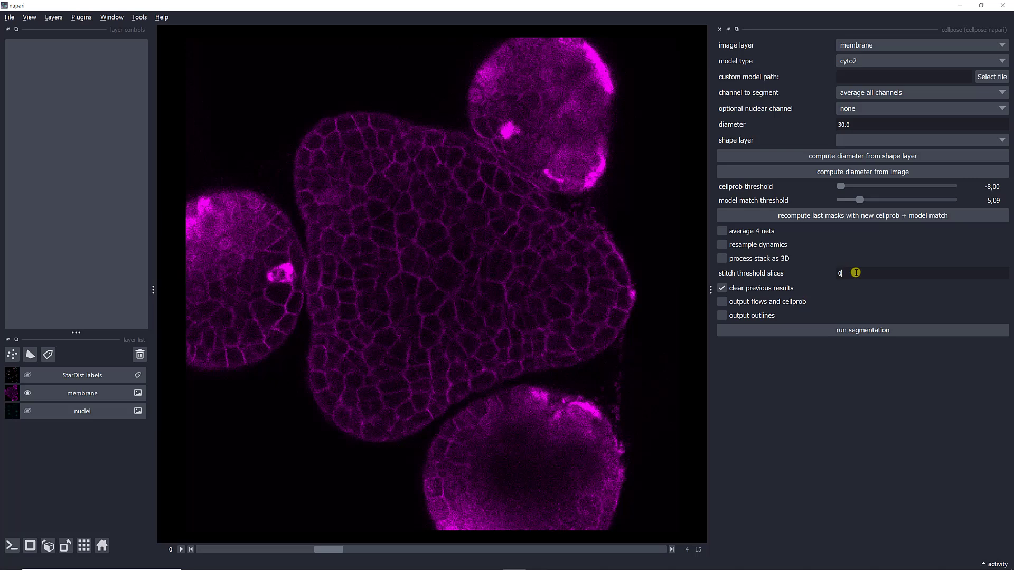
Set the stitch threshold for slices to 0.3, rerun the segmentation, and inspect the resulting masks up to slice 5.
type("3")
left_click(829, 329)
key("alt+Tab")
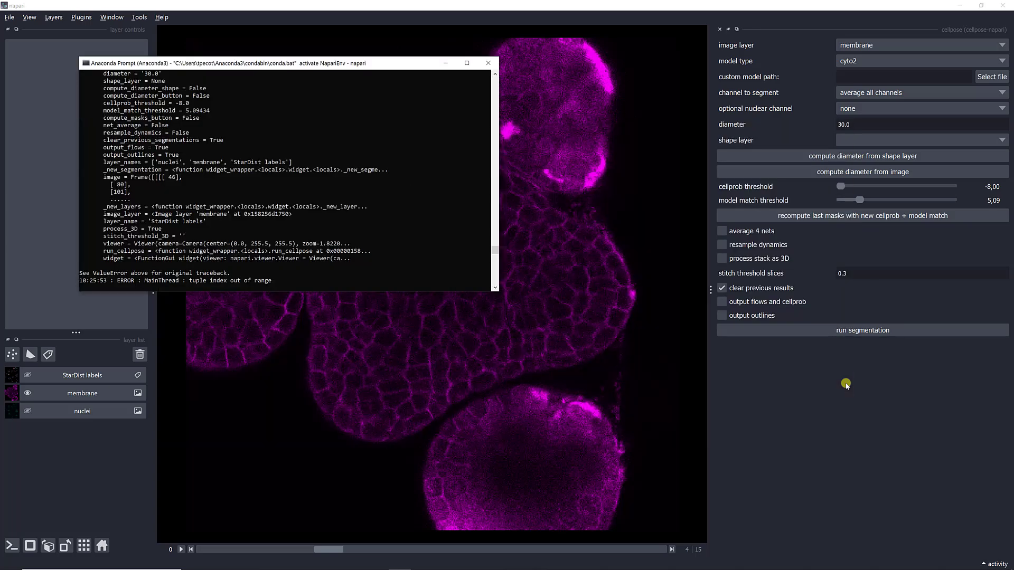
key("alt+Tab")
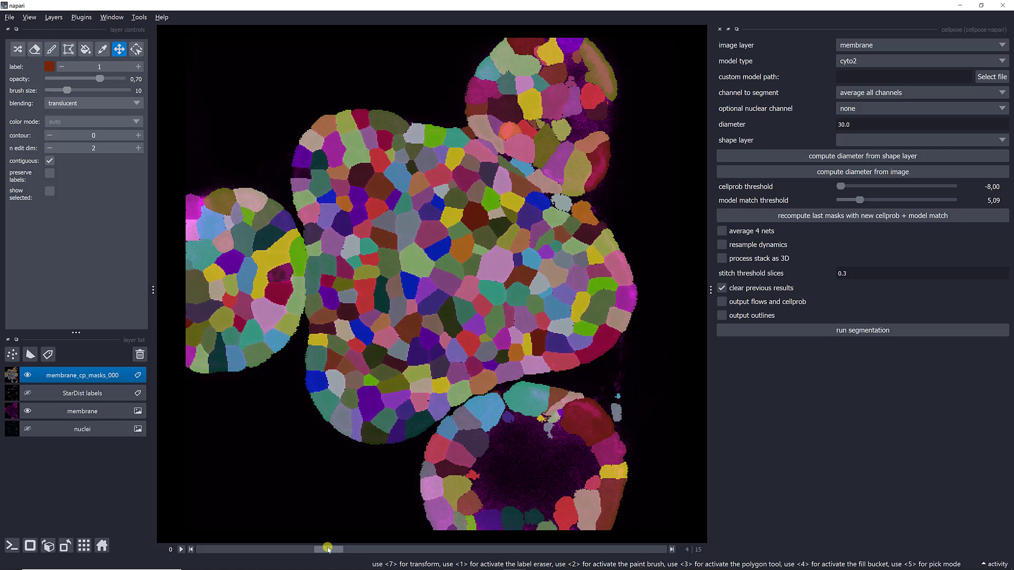
mouse_move(326, 551)
left_mouse_down()
mouse_move(181, 534)
mouse_move(305, 530)
mouse_move(454, 553)
mouse_move(642, 545)
mouse_move(522, 564)
mouse_move(340, 564)
left_mouse_up()
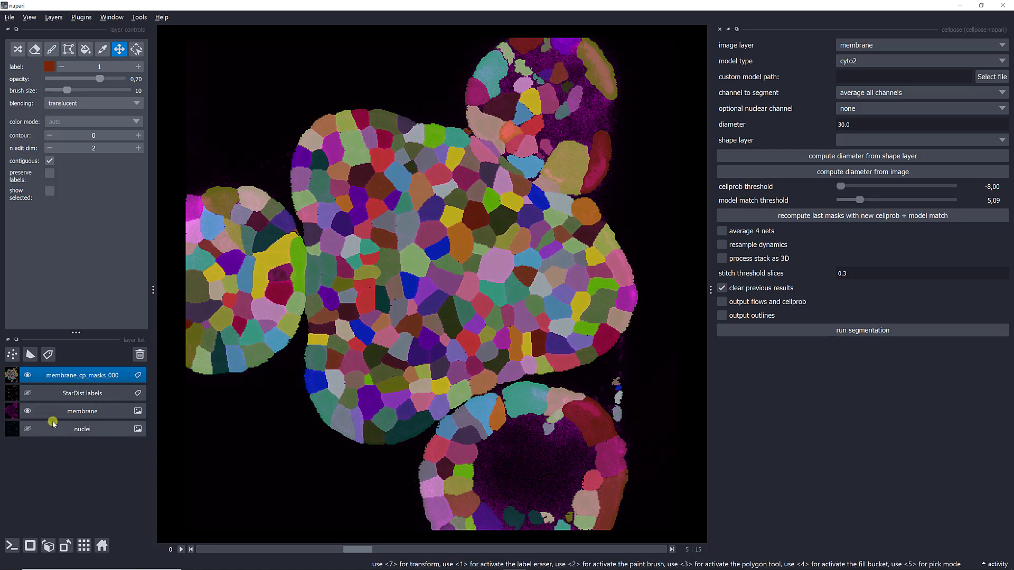
Hide the cellpose masks, show the nuclei and StarDist labels with the membrane in 3D, and rotate the volume slightly.
left_click(28, 376)
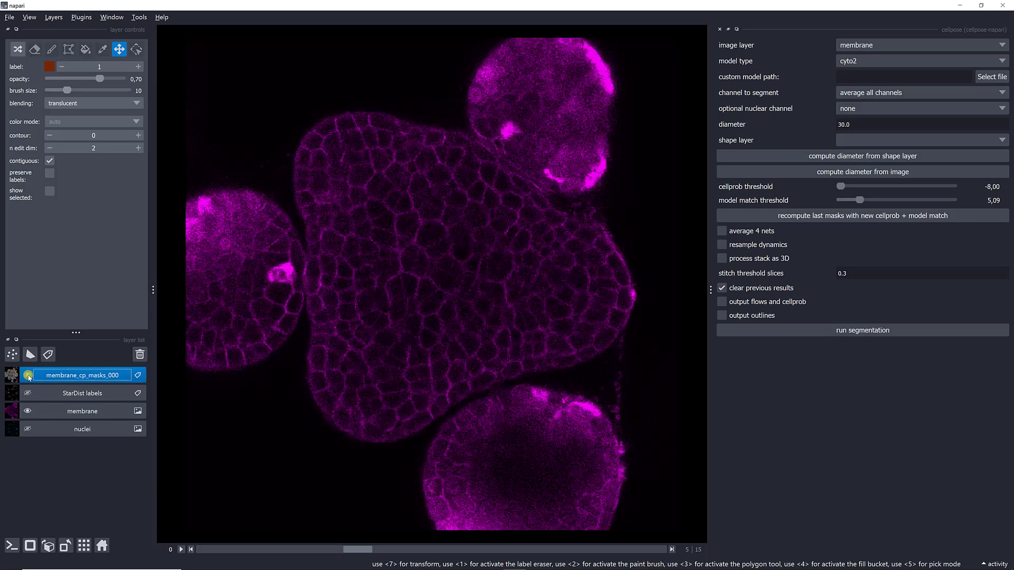
left_click(27, 429)
left_click(30, 546)
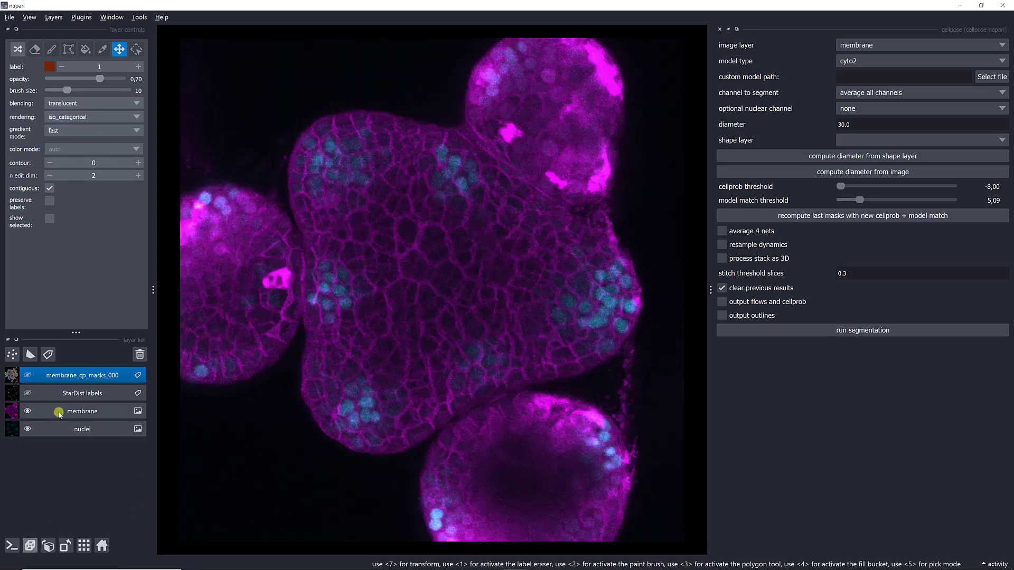
left_click(28, 393)
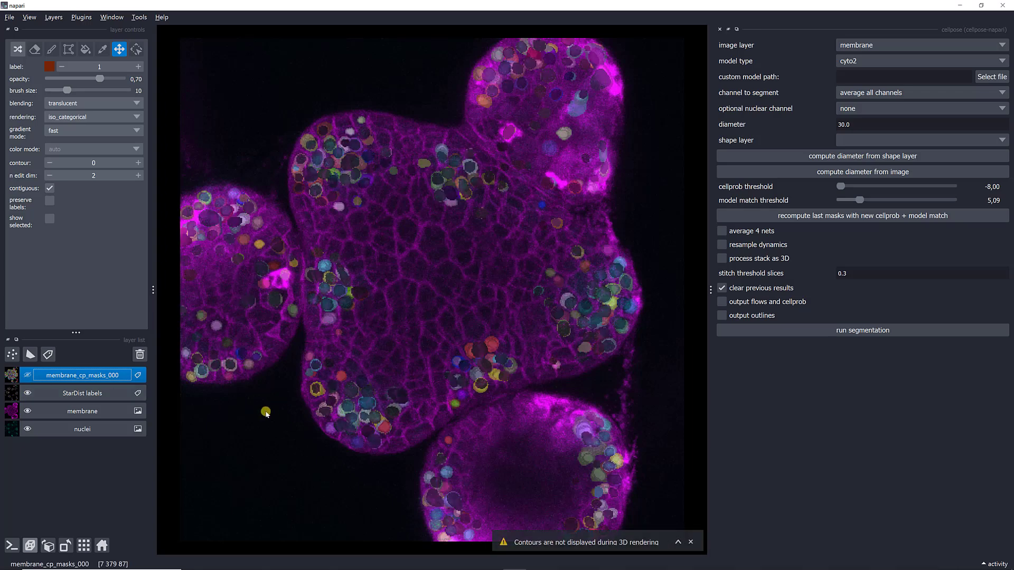
mouse_move(270, 410)
left_mouse_down()
mouse_move(287, 419)
mouse_move(267, 417)
left_mouse_up()
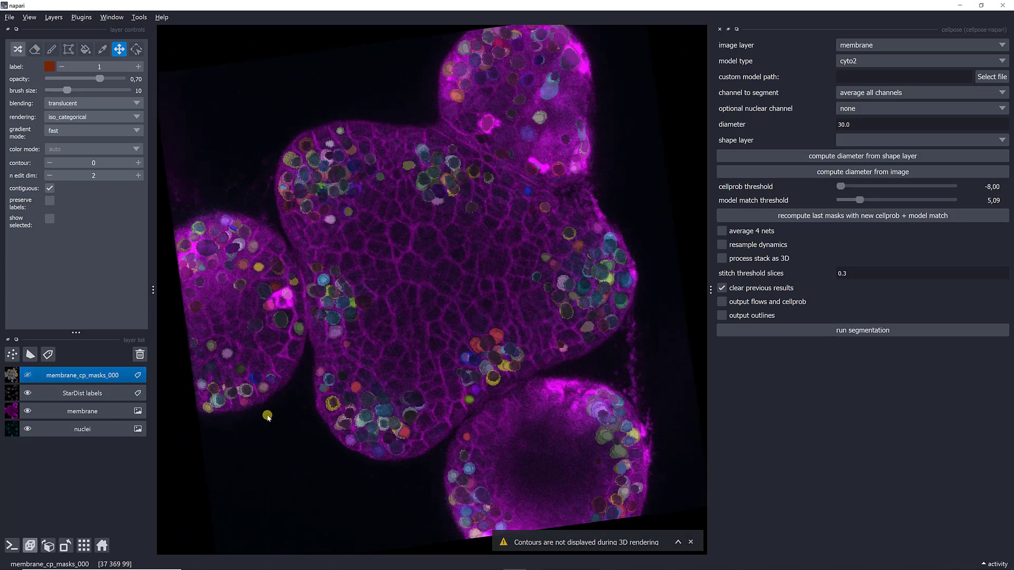
Set the contour of the StarDist labels to 0 and rotate the volume to view them filled in 3D.
key("ctrl+r")
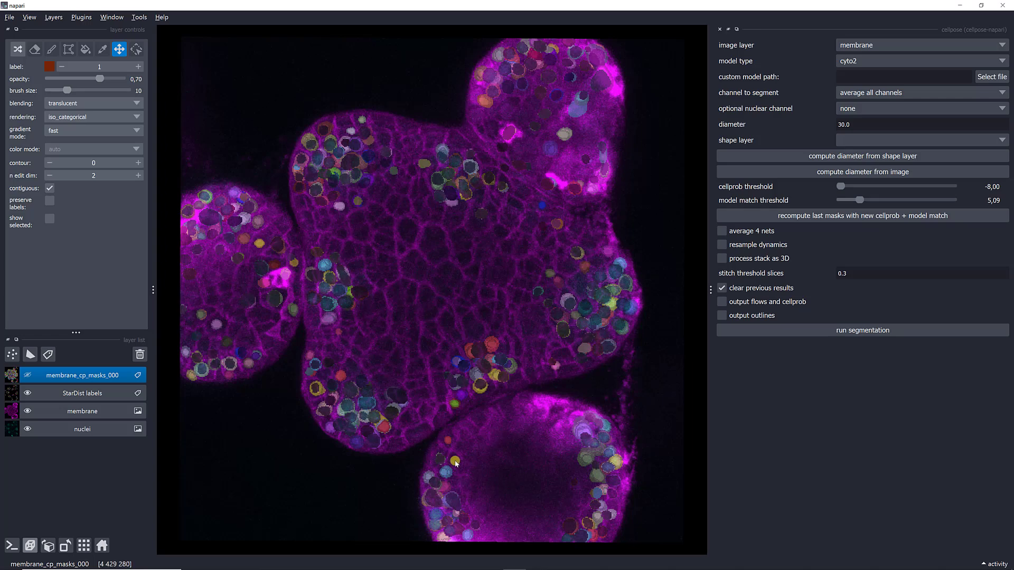
left_click(76, 394)
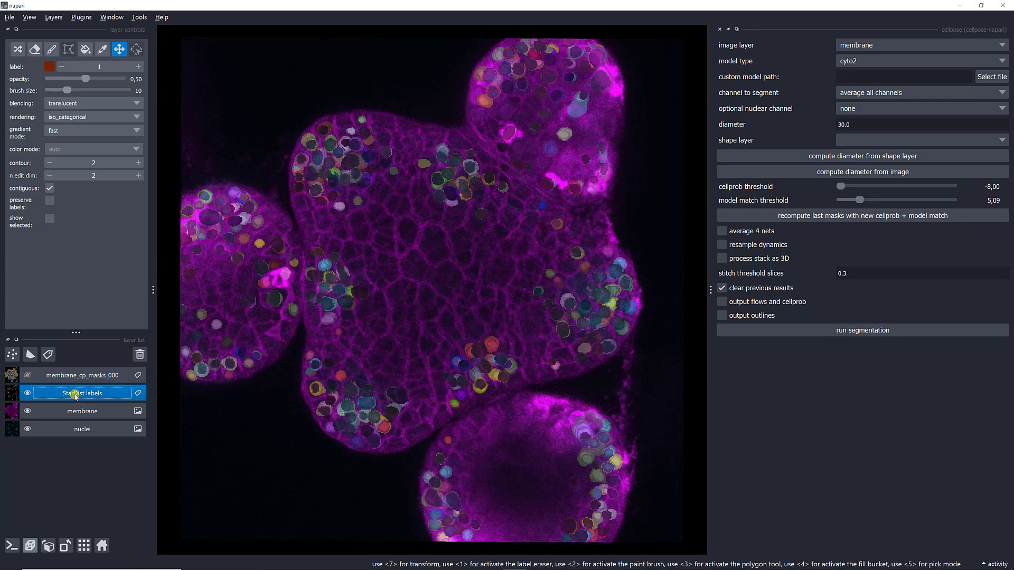
left_click(48, 165)
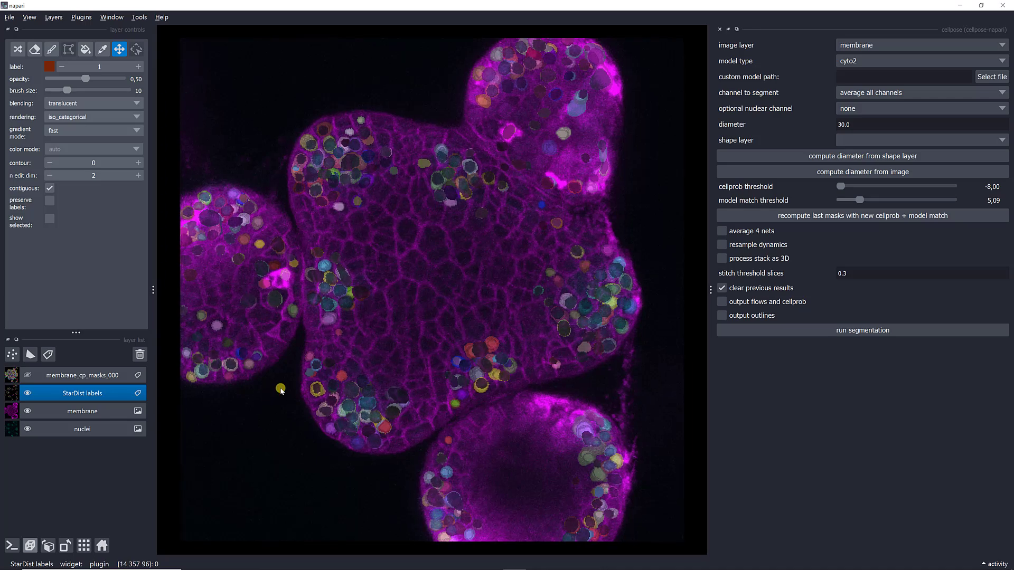
left_click_drag(281, 390, 400, 294)
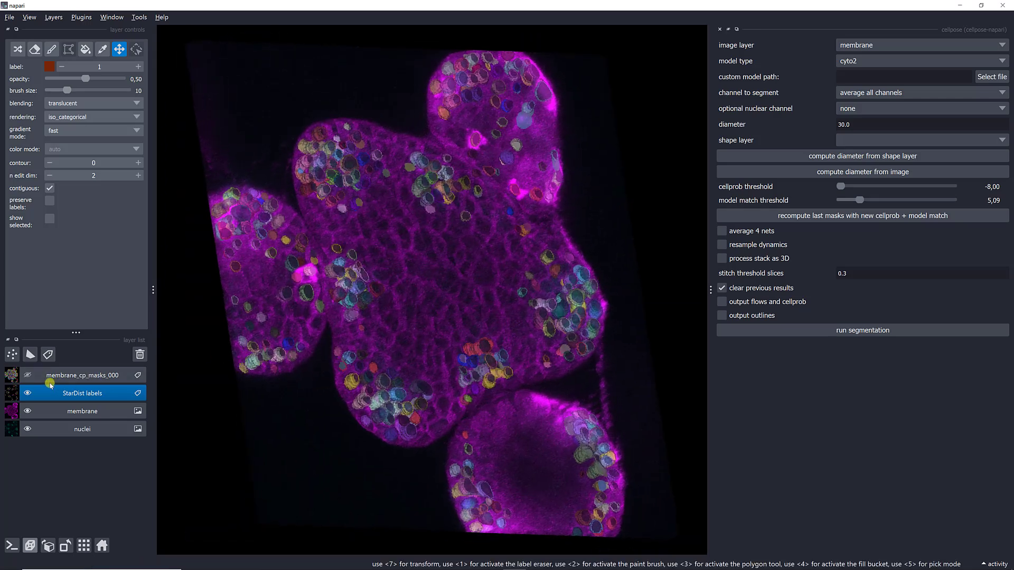
Show the cellpose masks together with the StarDist labels, membrane and nuclei, and rotate the volume slightly.
left_click(28, 375)
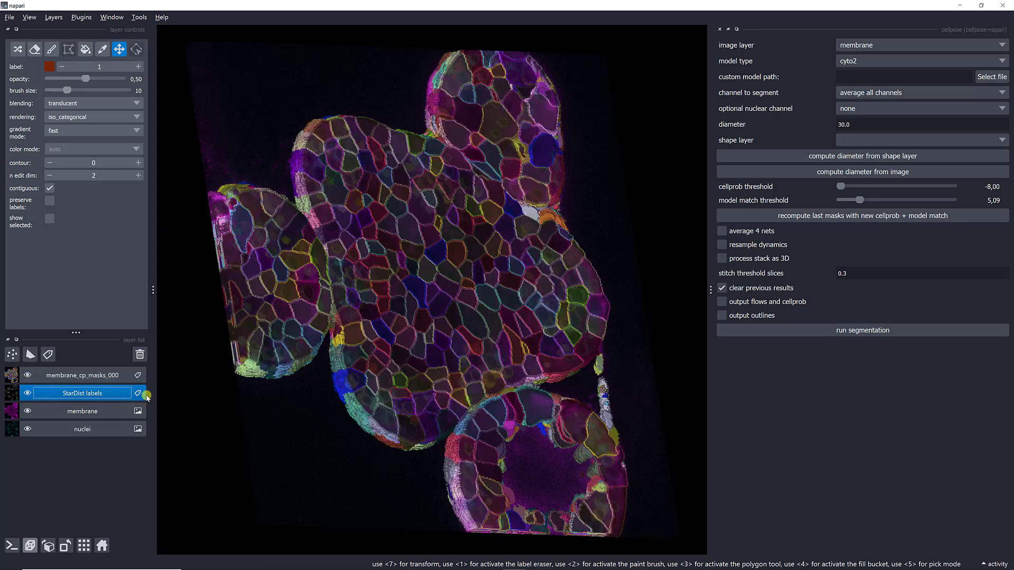
left_click_drag(331, 344, 350, 320)
mouse_move(534, 261)
left_mouse_down()
mouse_move(462, 302)
mouse_move(520, 272)
left_mouse_up()
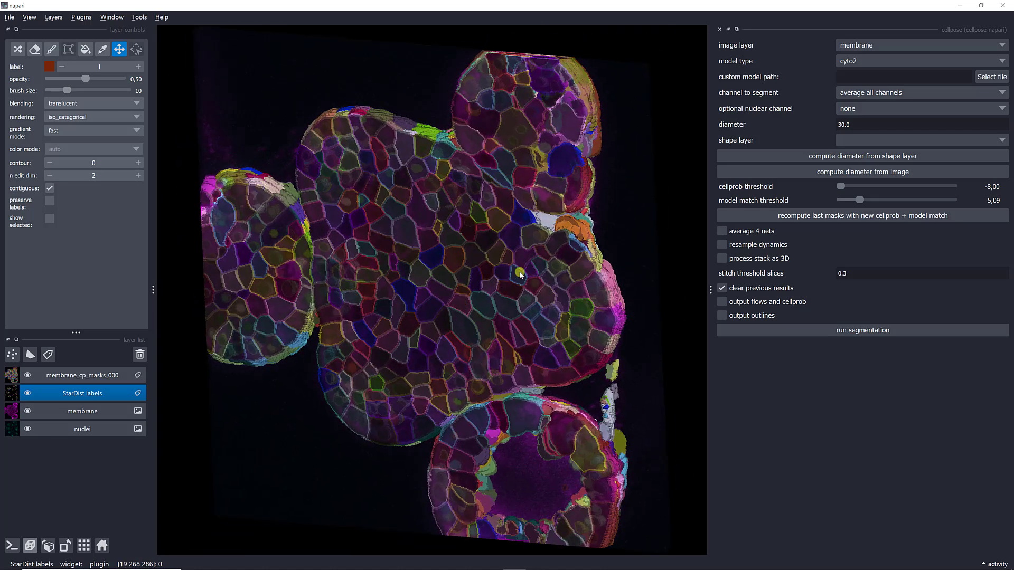
Toggle the cellpose masks off and on to compare them with the underlying StarDist labels and membrane.
left_click(27, 393)
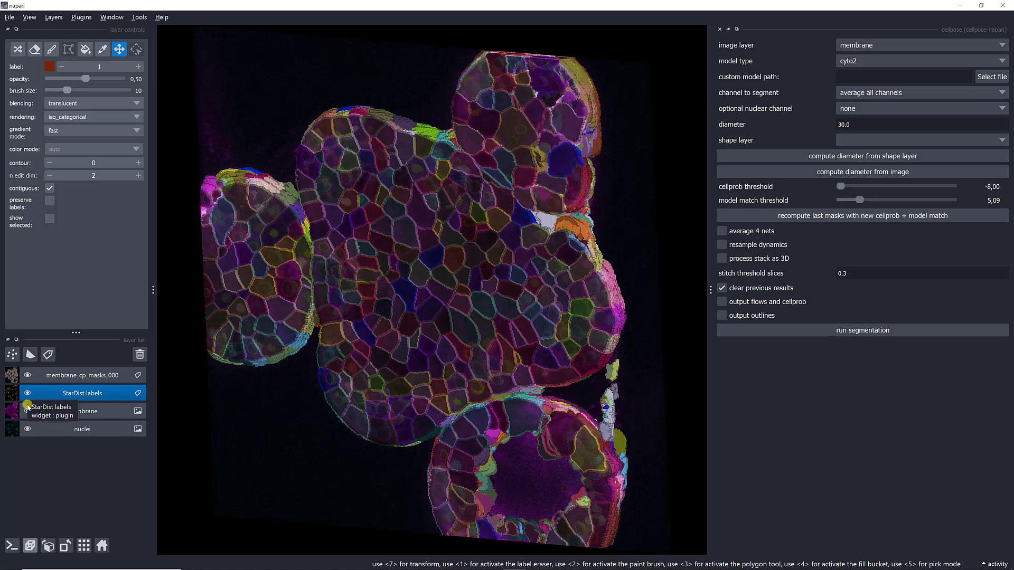
left_click(28, 375)
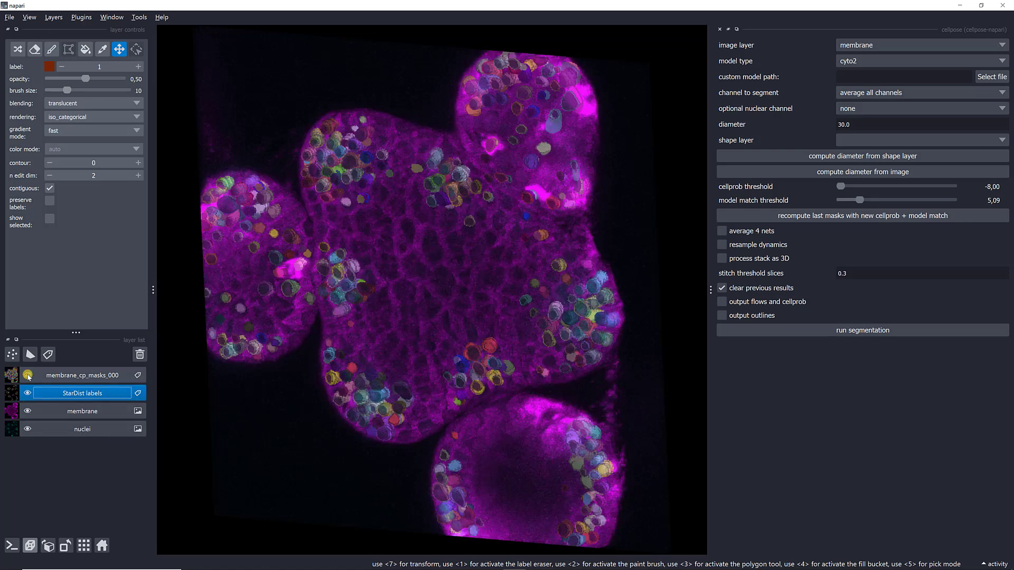
left_click(28, 376)
left_click(27, 375)
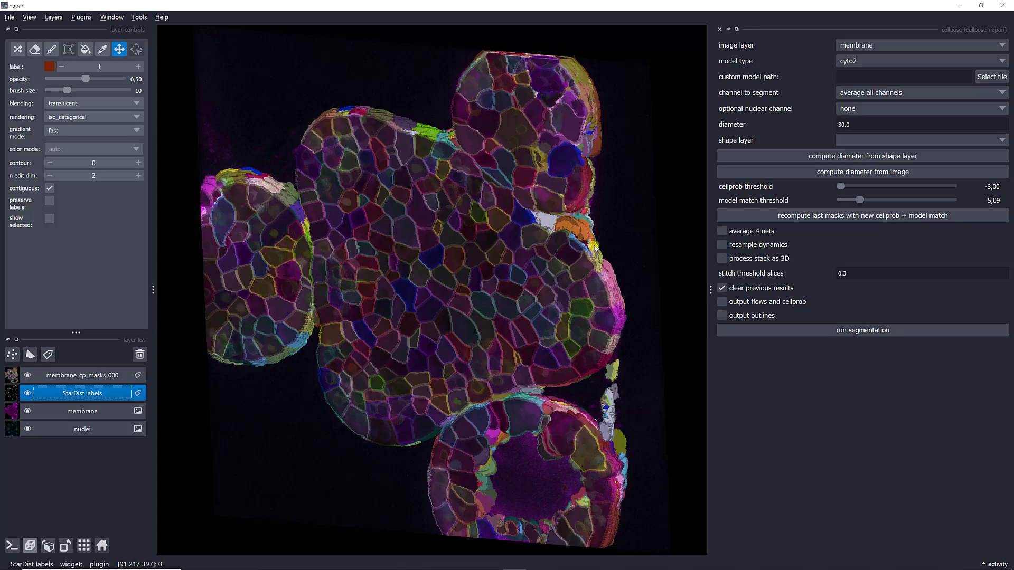
Examine the cellpose masks in 3D from an oblique angle, closely inspecting the cells along the volume's cut side edge.
mouse_move(484, 311)
left_mouse_down()
mouse_move(493, 253)
mouse_move(427, 331)
mouse_move(410, 368)
mouse_move(387, 367)
mouse_move(414, 310)
mouse_move(403, 268)
mouse_move(430, 201)
mouse_move(512, 215)
mouse_move(433, 296)
mouse_move(499, 369)
mouse_move(569, 272)
mouse_move(580, 317)
left_mouse_up()
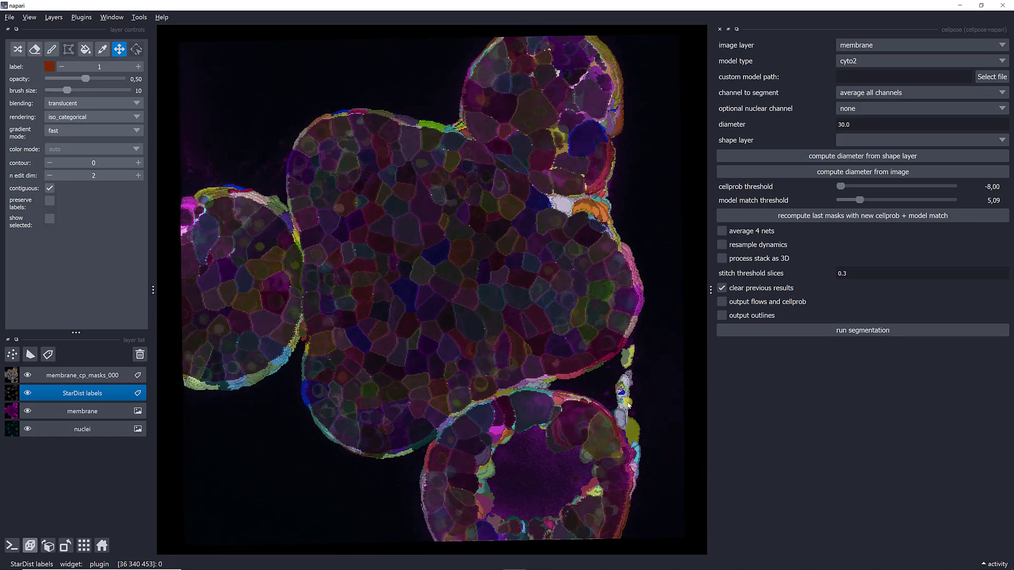
left_click(618, 371)
left_click_drag(320, 400, 345, 264)
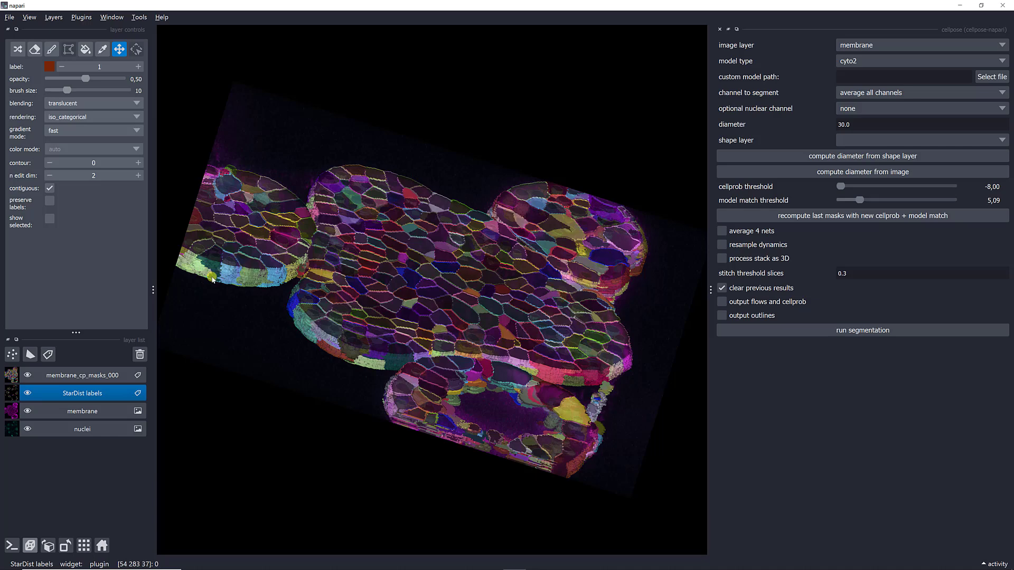
scroll(212, 279, "up", 2)
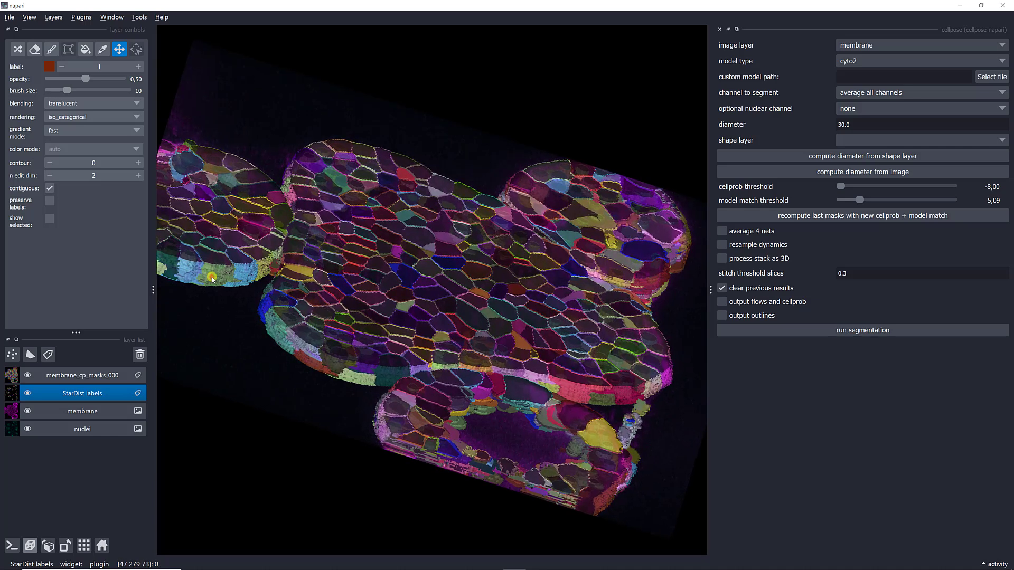
left_click_drag(212, 278, 357, 302)
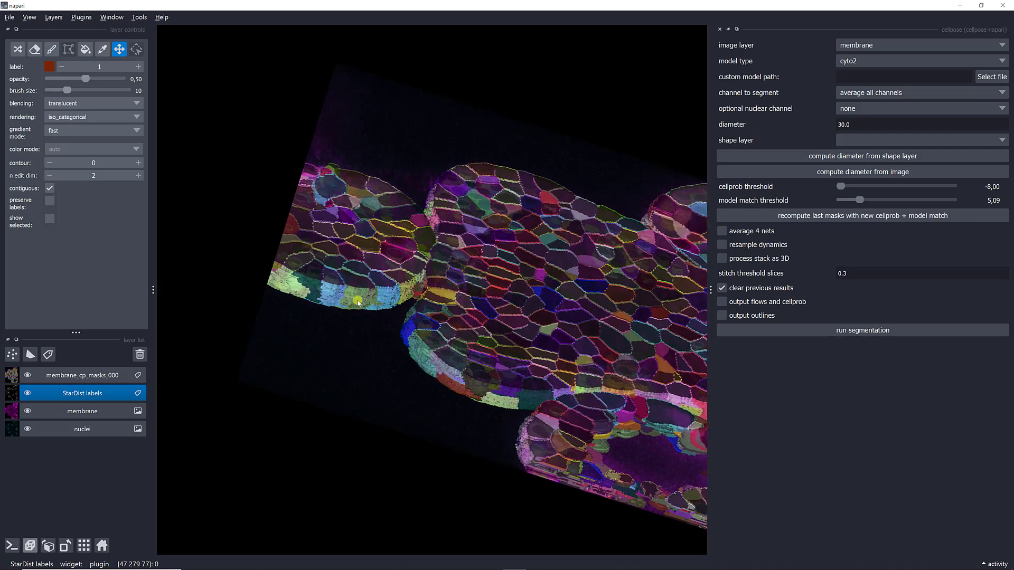
scroll(248, 278, "up", 3)
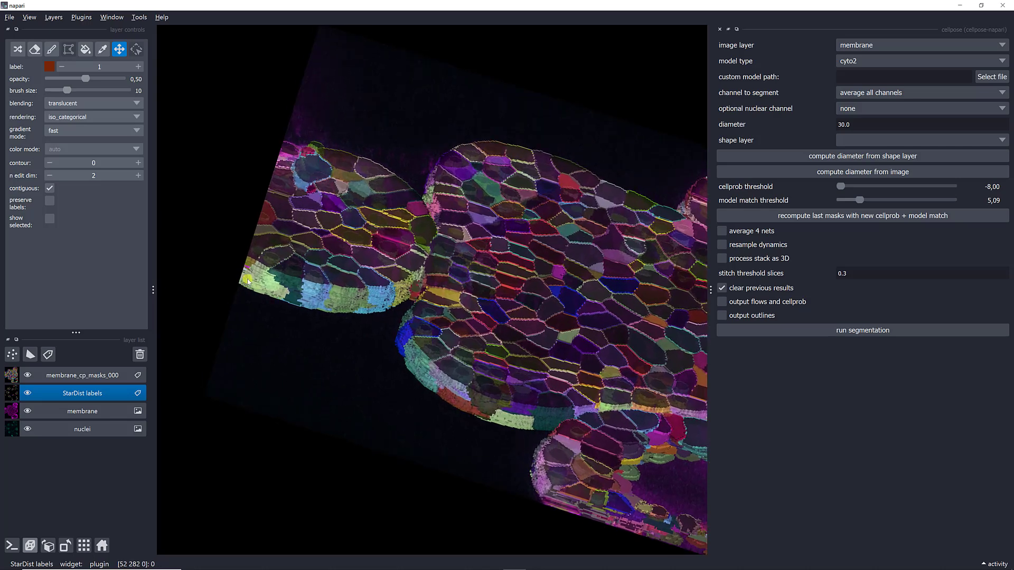
scroll(248, 280, "up", 4)
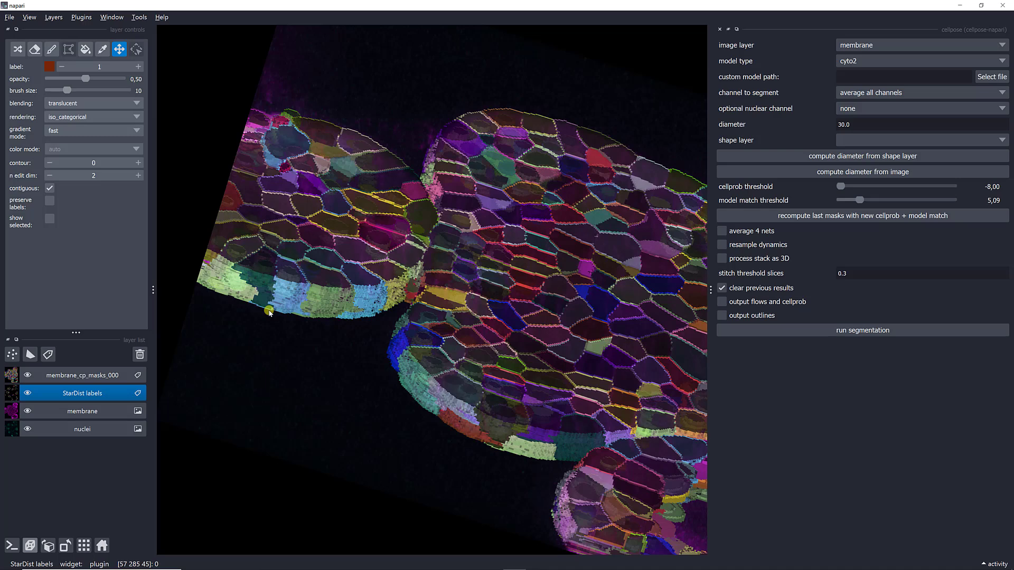
scroll(252, 309, "up", 2)
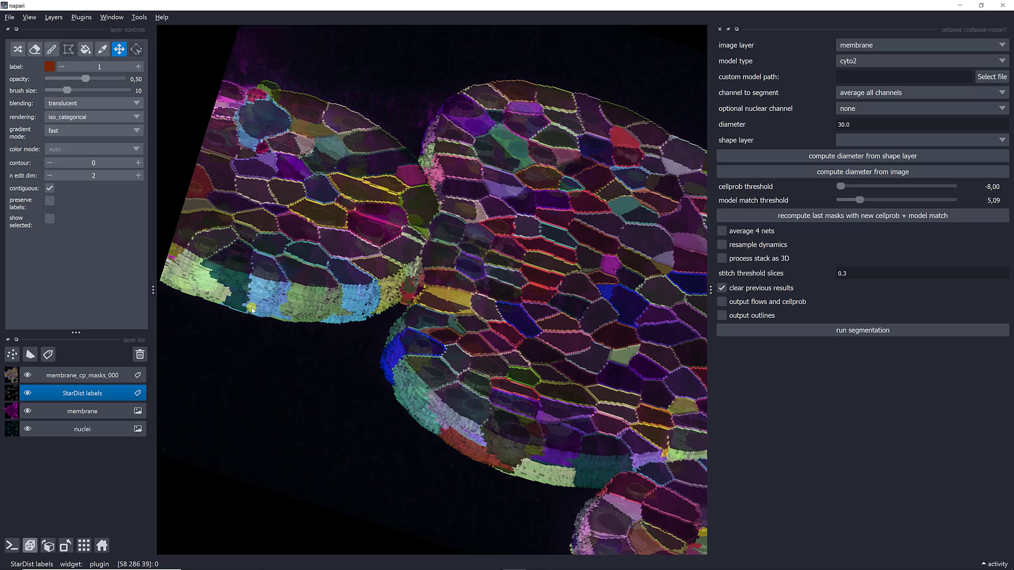